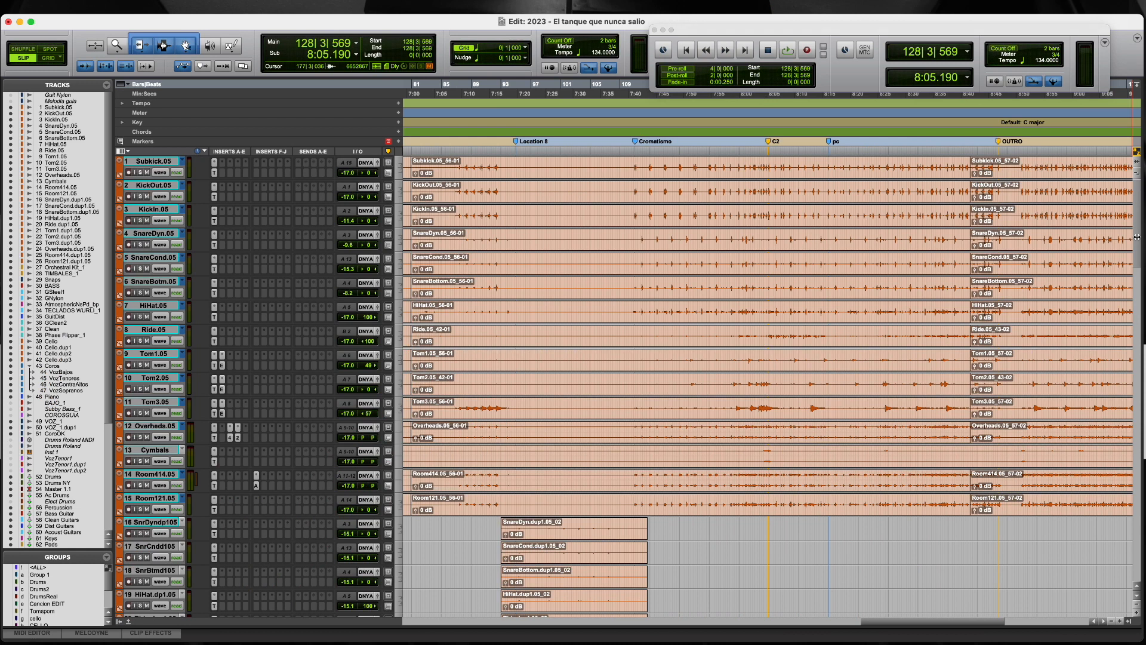
Open the Arousor compressor inserted on the Ac Drums track and set its input gain to 2.10 dB.
scroll(1137, 237, "down", 10)
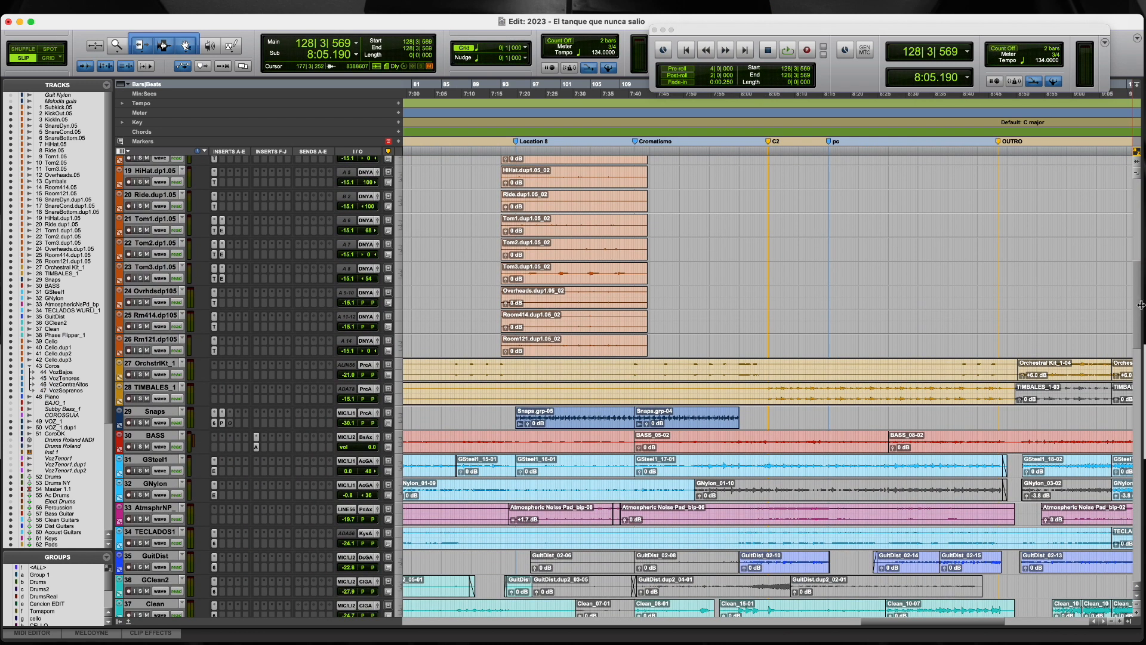
scroll(1137, 322, "down", 8)
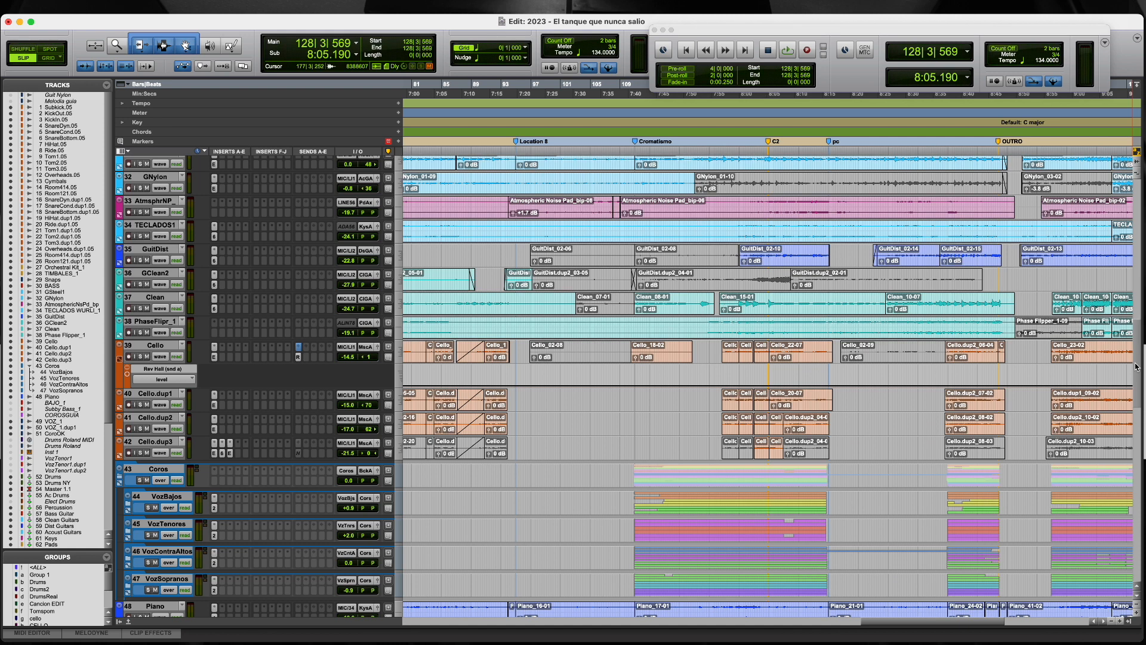
scroll(1136, 367, "down", 10)
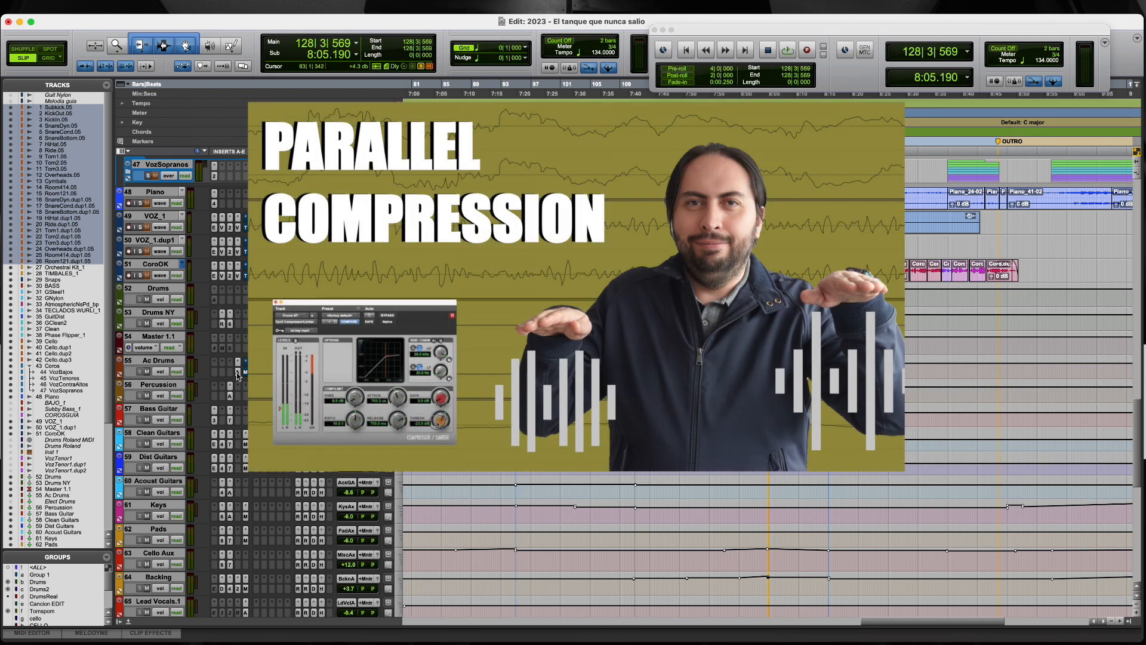
left_click(237, 373)
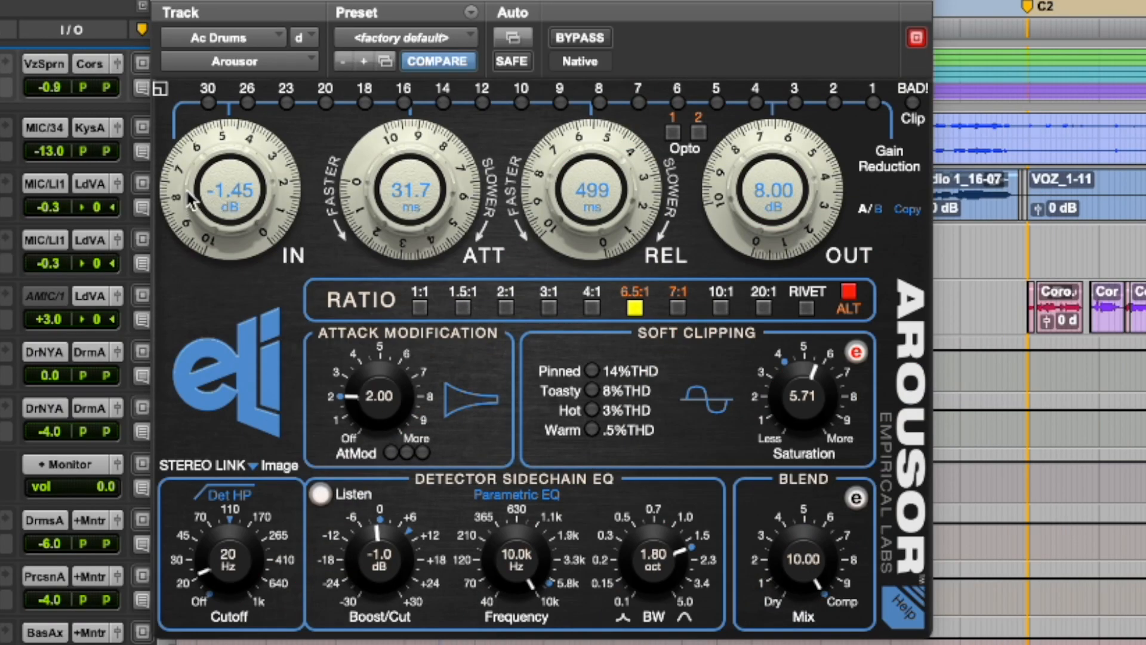
left_click_drag(221, 128, 219, 186)
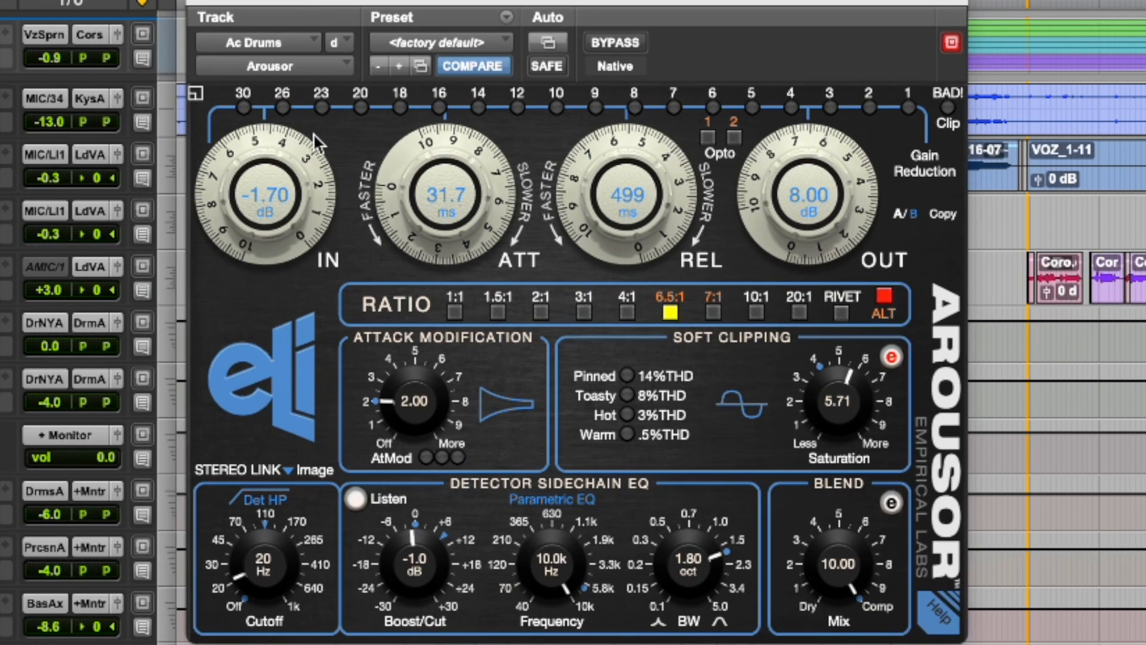
left_click_drag(295, 178, 264, 200)
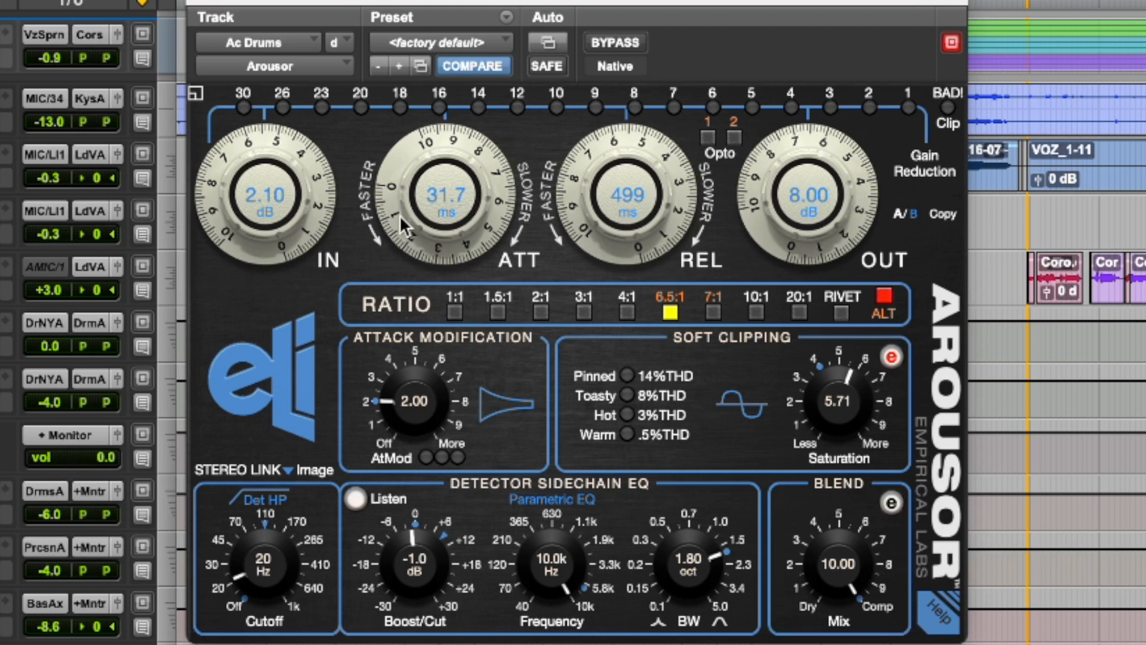
Fine-tune the drum compressor to 29.7 ms attack, 484 ms release and 8.30 dB output.
left_click_drag(399, 215, 393, 216)
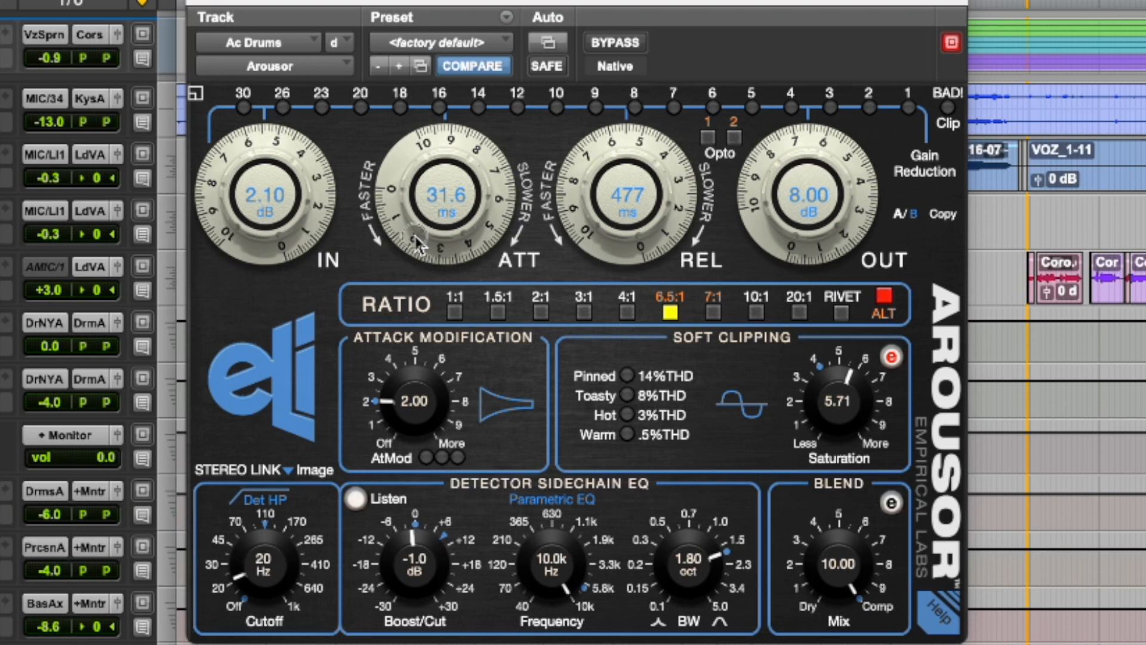
left_click_drag(418, 242, 412, 239)
mouse_move(567, 239)
left_mouse_down()
mouse_move(575, 212)
mouse_move(555, 230)
left_mouse_up()
left_click_drag(400, 220, 386, 186)
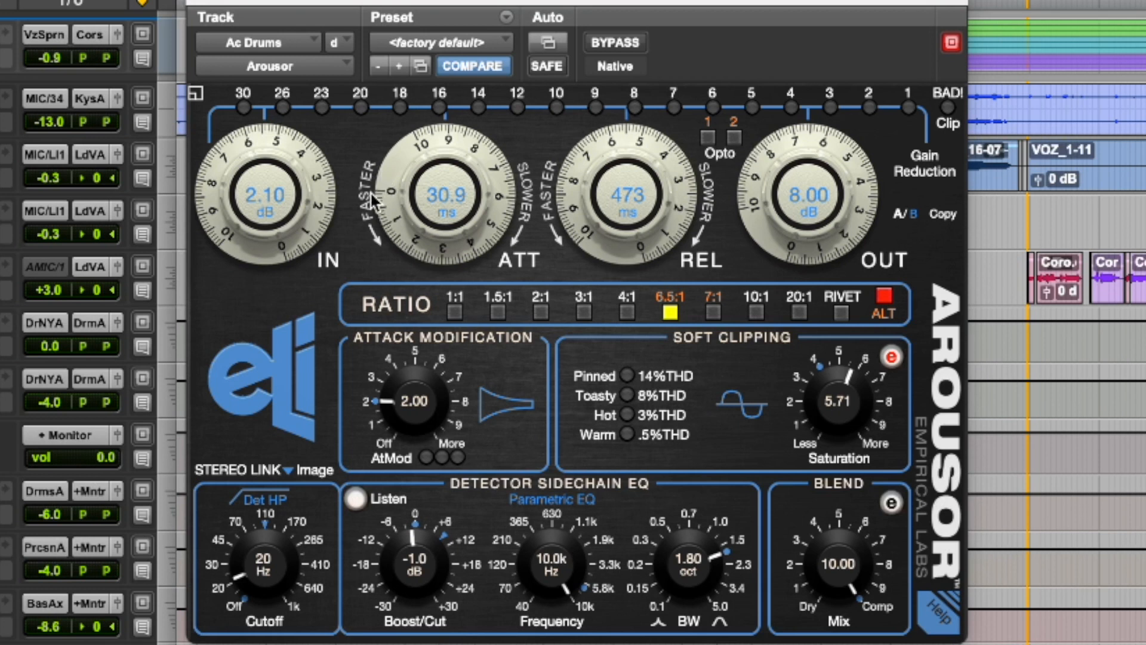
left_click_drag(370, 191, 489, 178)
left_click_drag(589, 210, 588, 206)
mouse_move(766, 219)
left_mouse_down()
mouse_move(762, 194)
mouse_move(770, 213)
left_mouse_up()
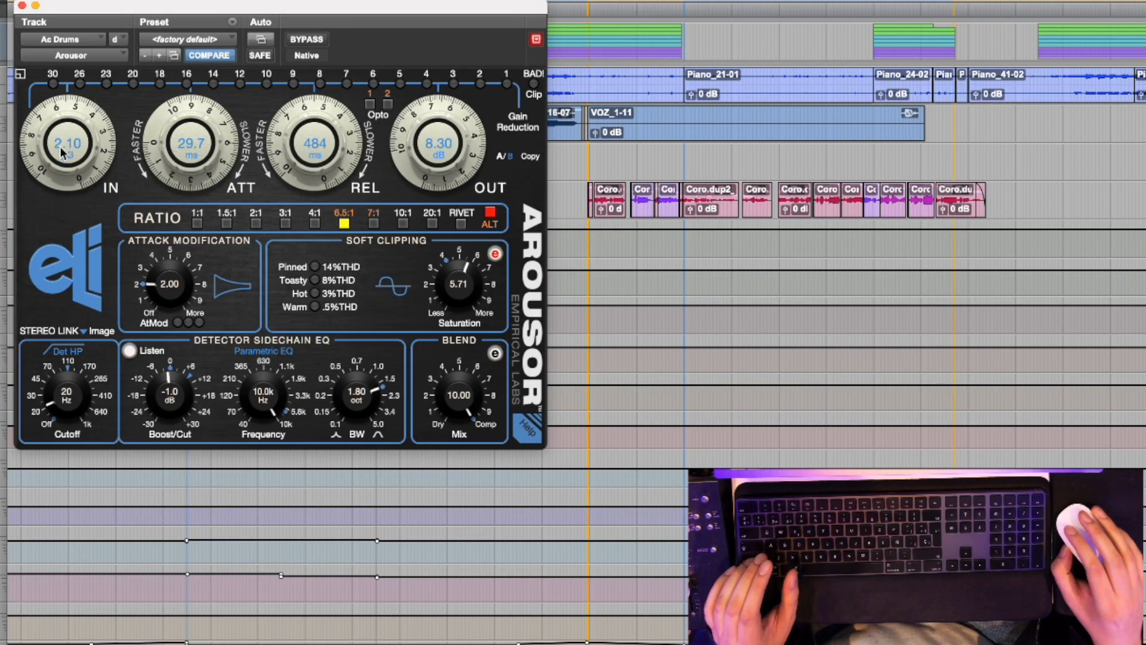
mouse_move(59, 154)
left_mouse_down()
mouse_move(62, 140)
mouse_move(56, 176)
mouse_move(60, 143)
left_mouse_up()
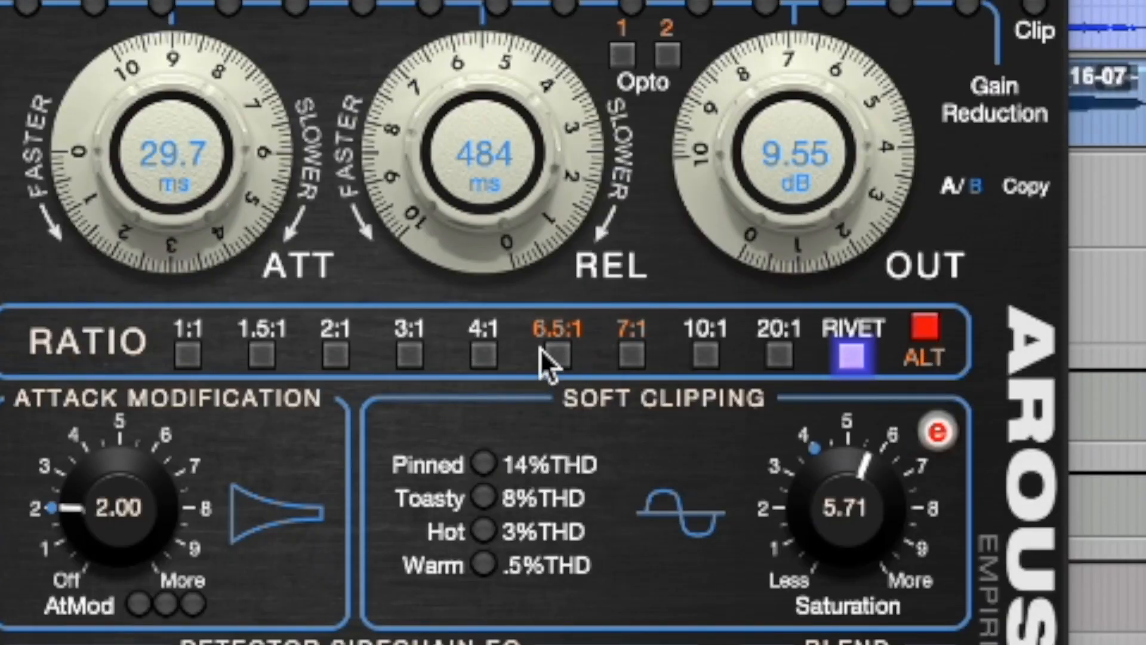
Toggle the compressor's ALT ratio set off and back on to compare the available ratios.
left_click(924, 334)
left_click(924, 335)
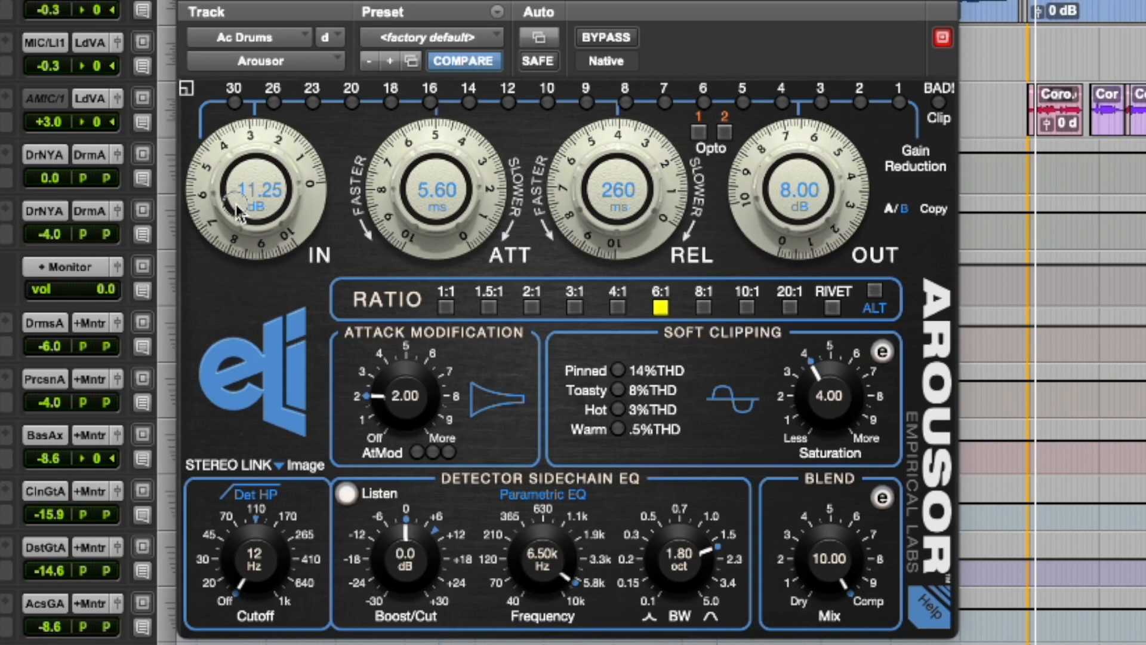
Raise the drum compressor's input gain to 7.70 dB.
left_click_drag(436, 256, 426, 240)
left_click_drag(232, 167, 251, 317)
mouse_move(260, 184)
left_mouse_down()
mouse_move(257, 231)
mouse_move(272, 262)
mouse_move(247, 152)
mouse_move(245, 192)
left_mouse_up()
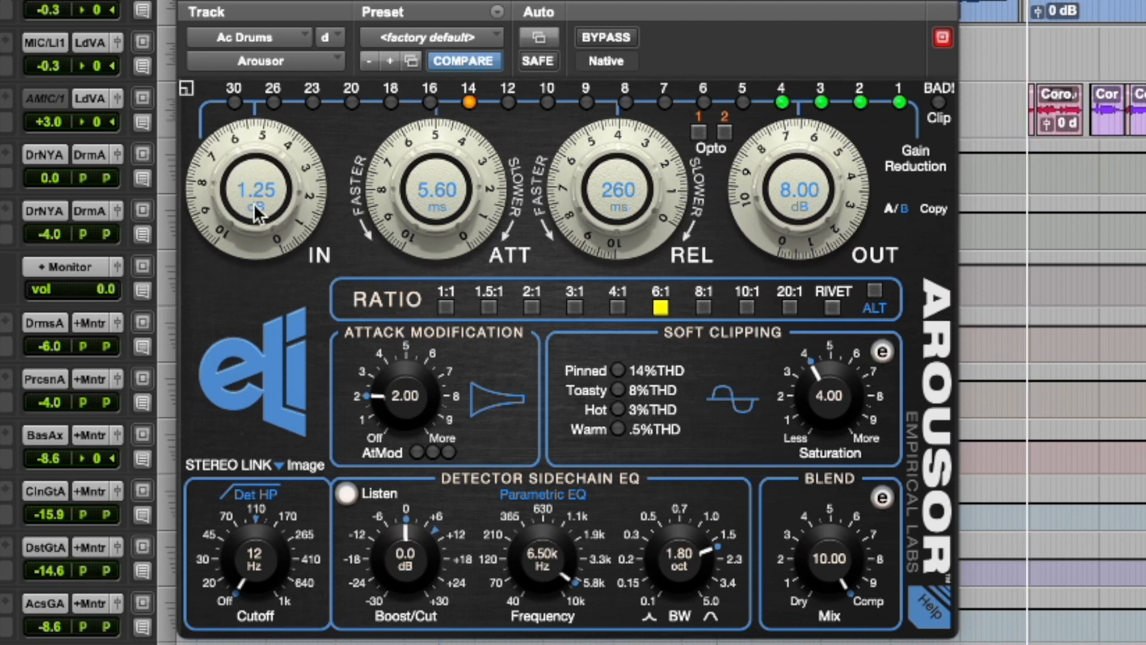
mouse_move(258, 200)
left_mouse_down()
mouse_move(256, 166)
mouse_move(285, 190)
mouse_move(256, 212)
left_mouse_up()
Audition the 1.5:1, 8:1, 20:1, RIVET and 1:1 ratios on the drums while raising the input gain to 12.25 dB.
left_click(489, 308)
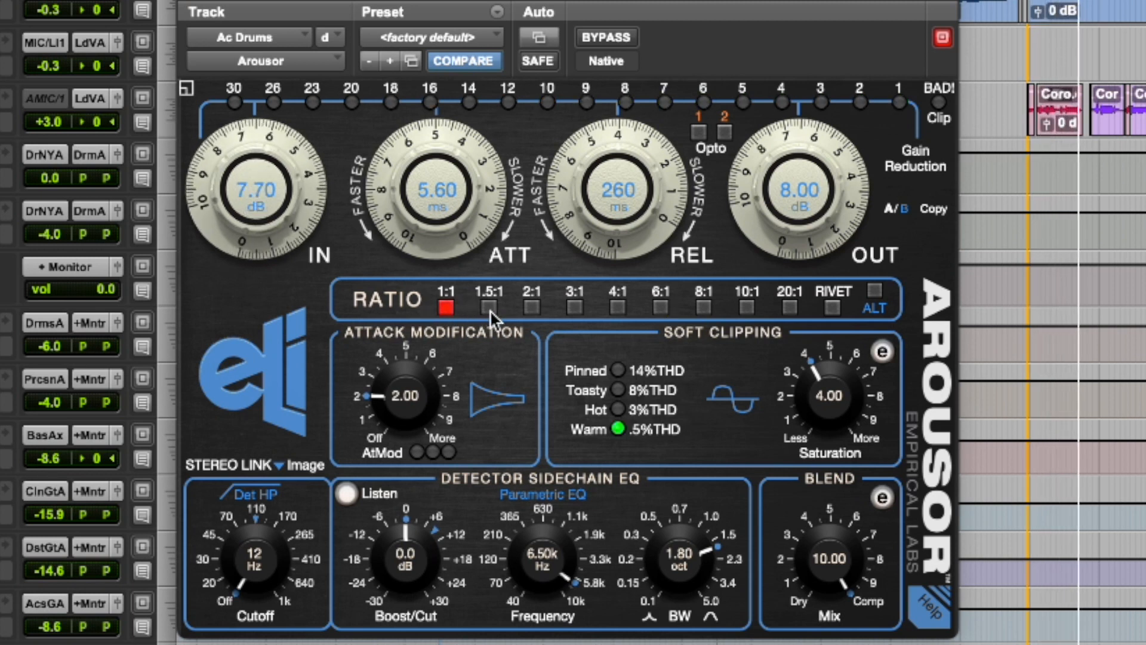
left_click(703, 307)
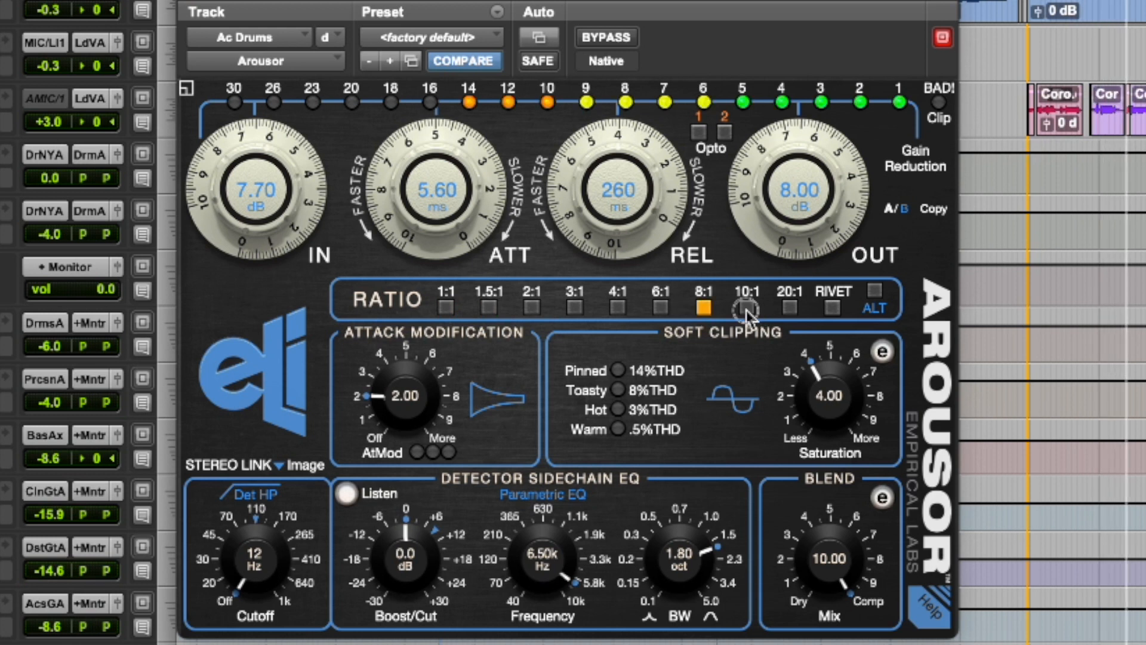
left_click(790, 308)
left_click(828, 306)
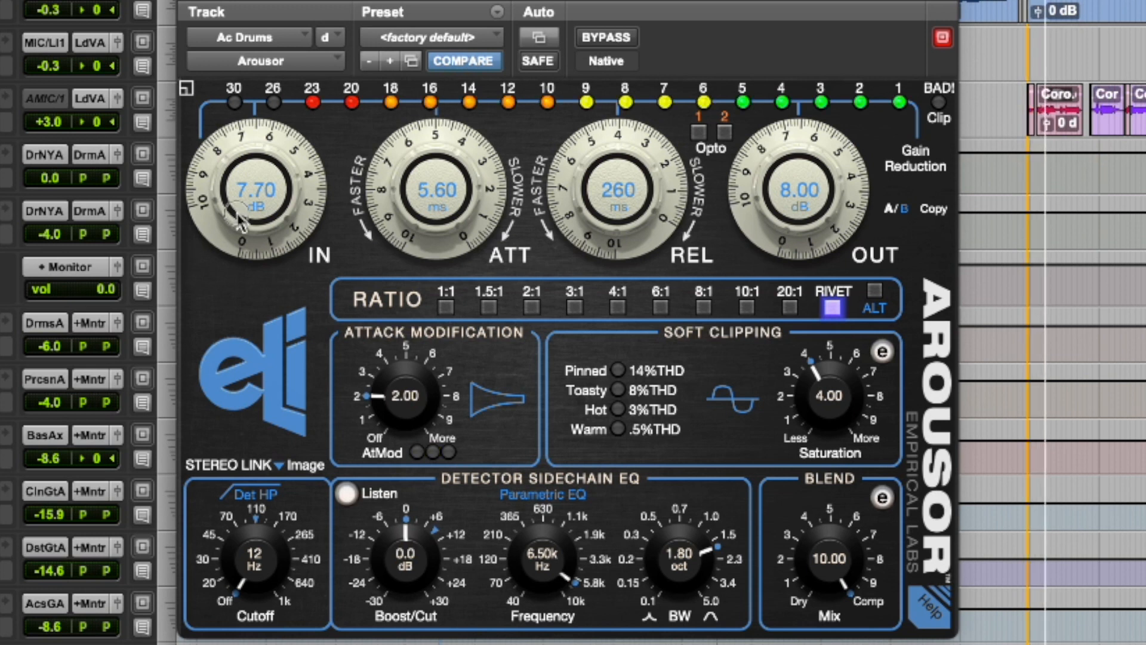
left_click_drag(237, 215, 234, 180)
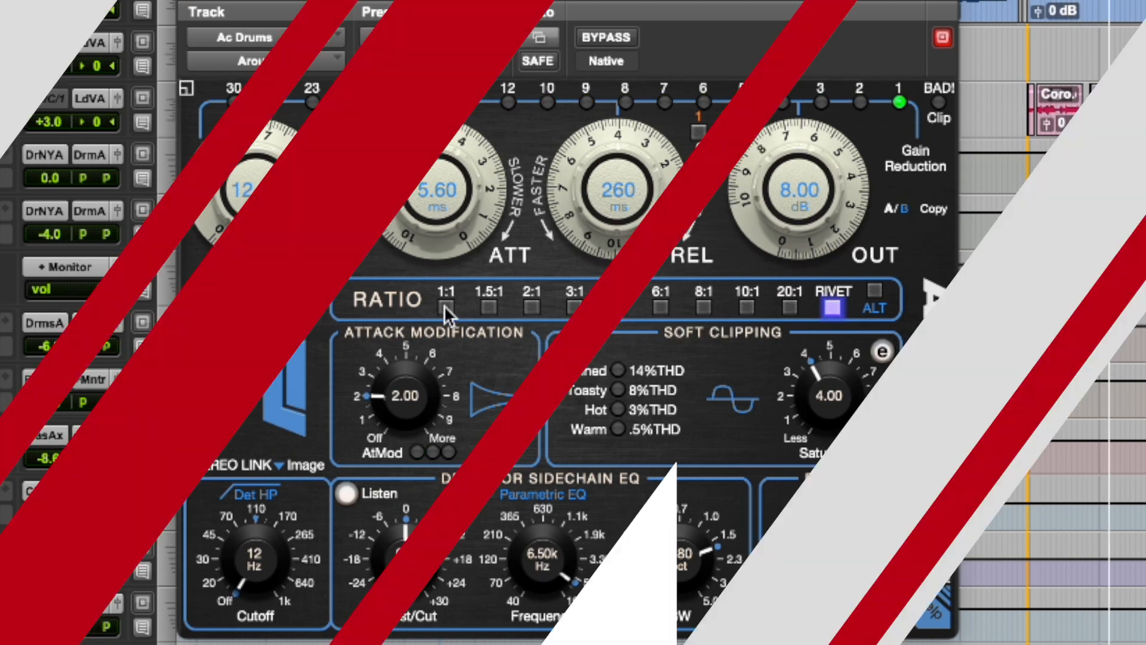
left_click(445, 306)
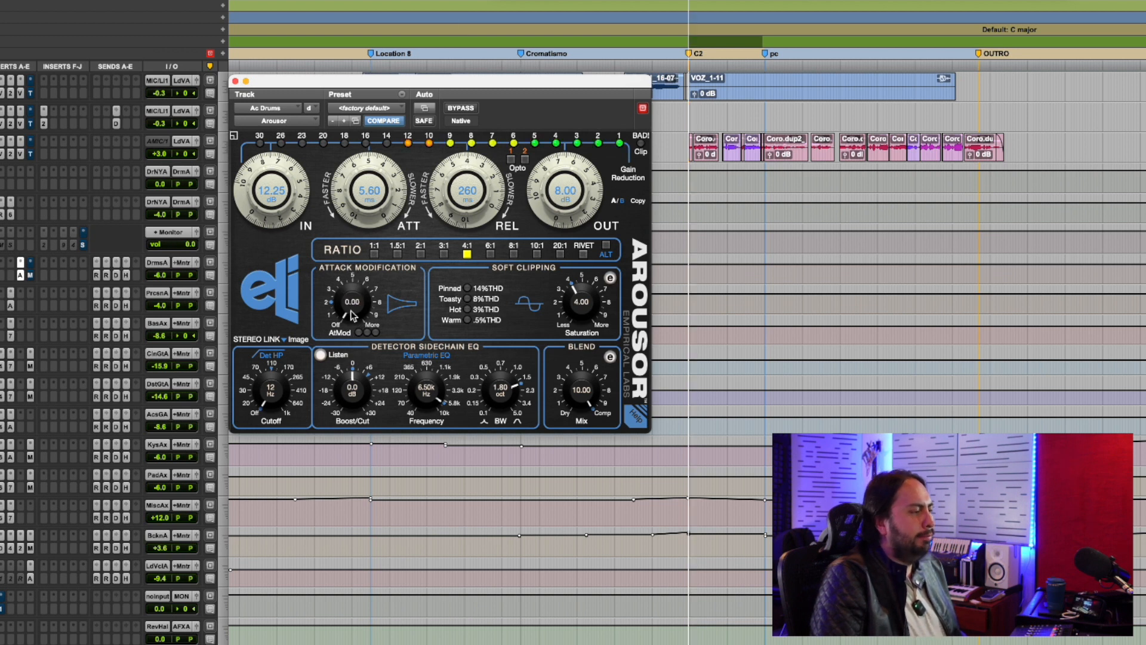
Sweep the Attack Modification amount up to 10.00 and back down to hear its effect on the drums.
left_click_drag(352, 314, 357, 269)
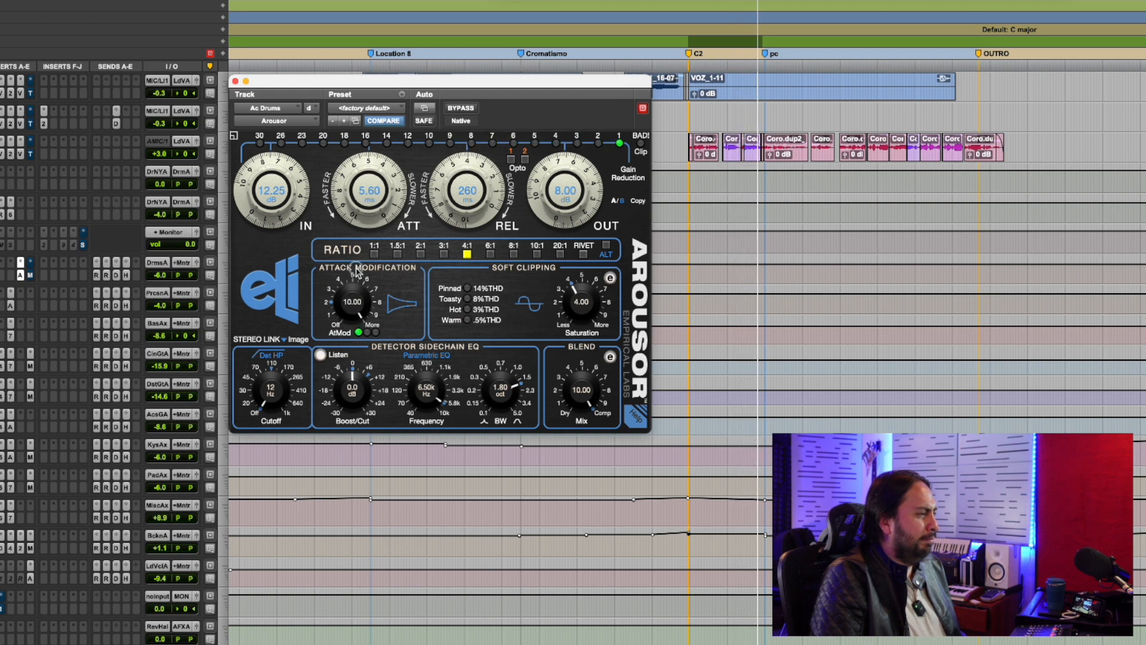
left_click_drag(357, 269, 356, 349)
left_click_drag(350, 304, 349, 371)
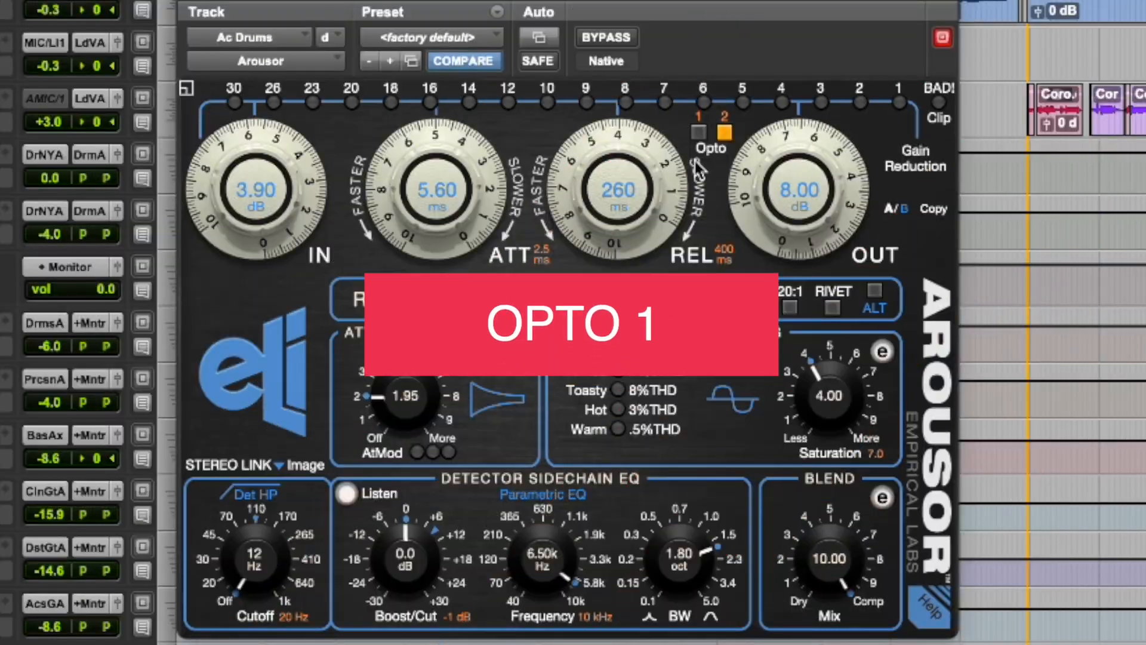
Try the compressor's Opto 1 and Opto 2 modes on the drums.
left_click(699, 132)
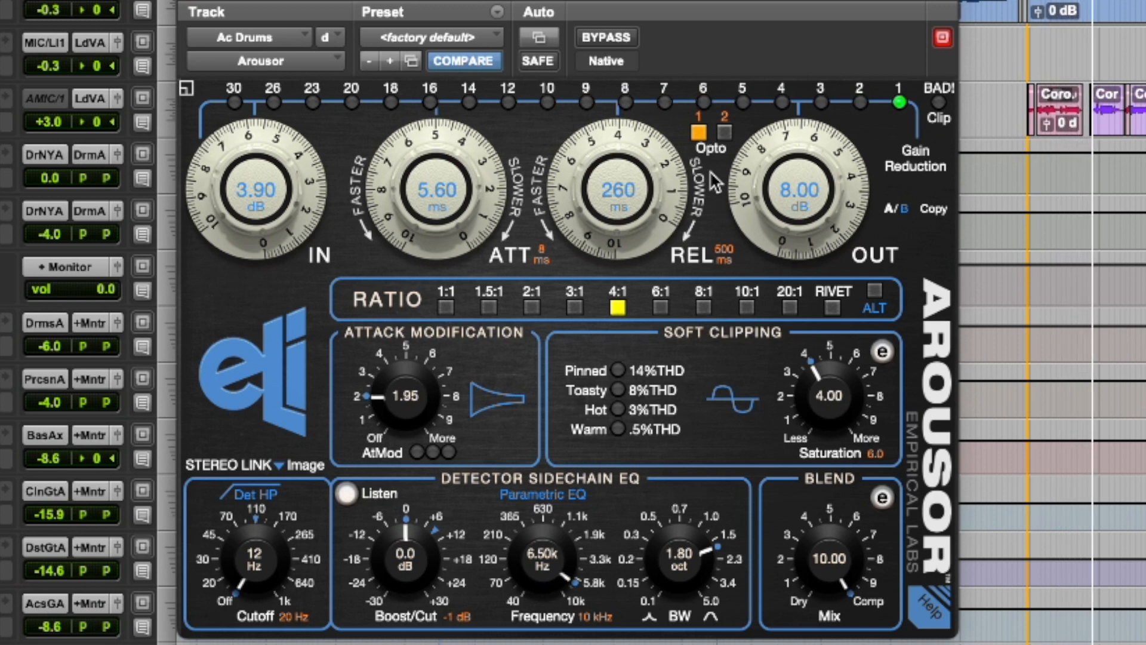
left_click(720, 134)
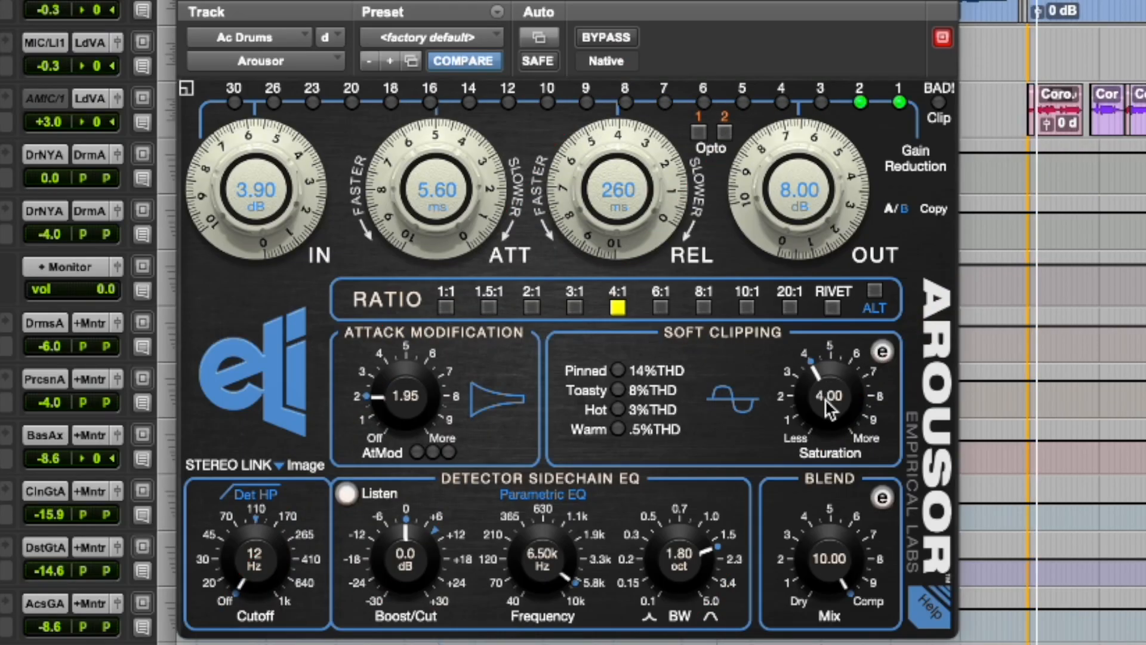
Adjust the soft clipper's Saturation, first down to 3.88 and finally upward, and raise its 2nd Harm amount above 0.50.
left_click_drag(829, 409, 814, 450)
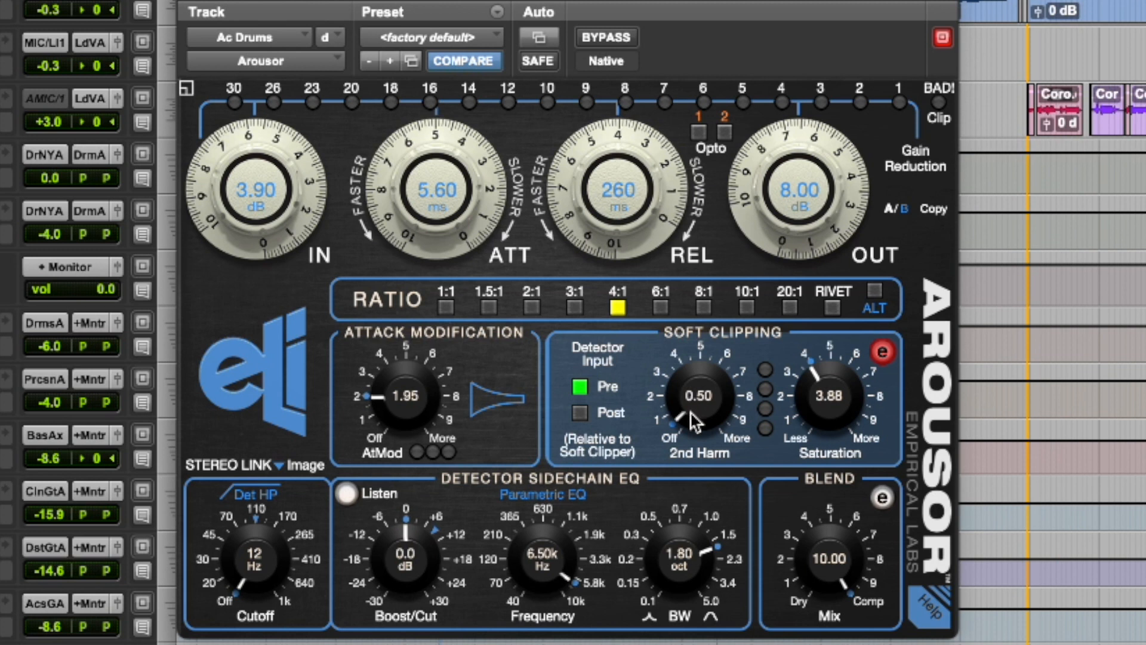
mouse_move(695, 421)
left_mouse_down()
mouse_move(690, 339)
mouse_move(690, 438)
mouse_move(693, 416)
left_mouse_up()
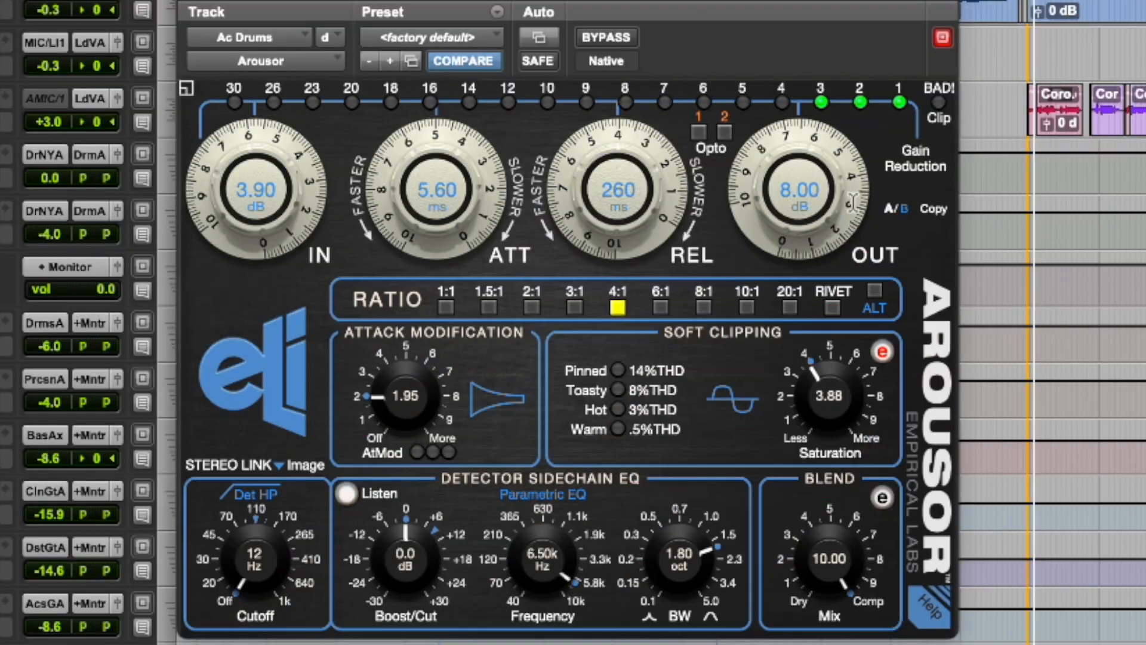
mouse_move(831, 409)
left_mouse_down()
mouse_move(828, 335)
mouse_move(834, 406)
mouse_move(831, 359)
mouse_move(829, 389)
left_mouse_up()
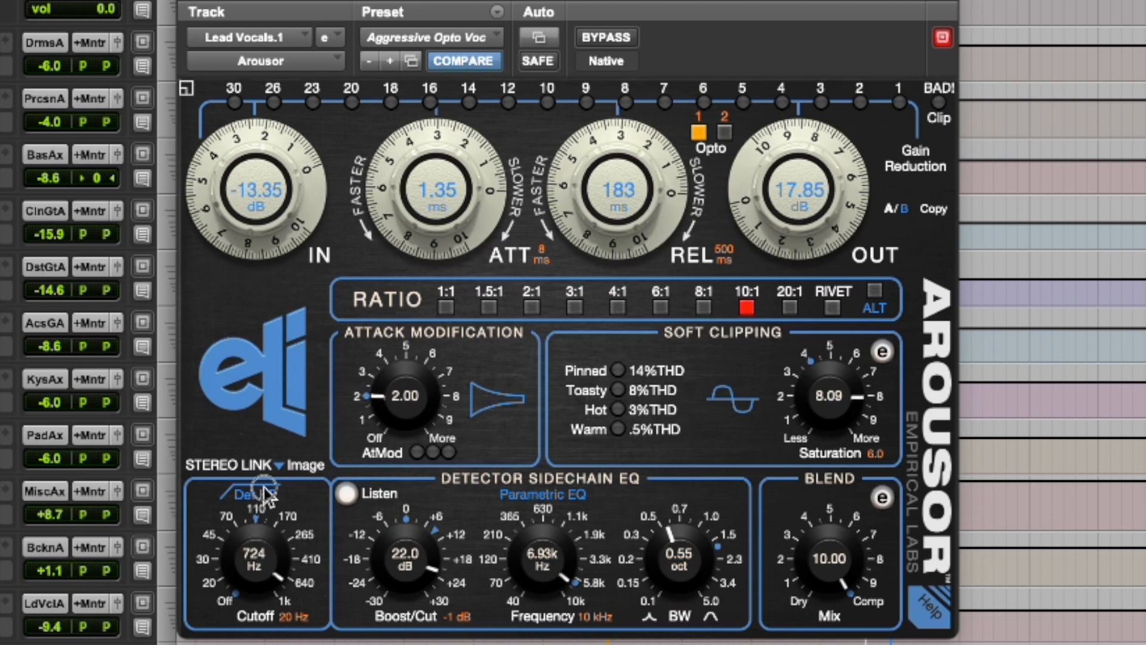
Listen to the detector sidechain on the Lead Vocals.1 compressor and set its parametric EQ frequency to 1.32 kHz.
left_click(349, 495)
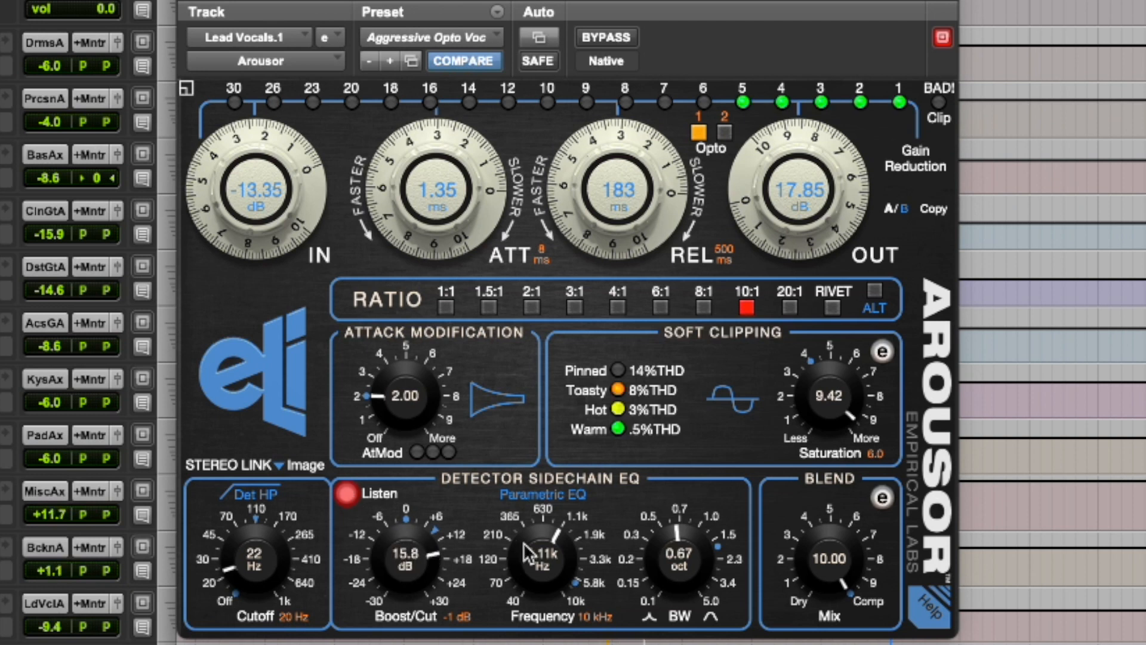
left_click_drag(539, 549, 542, 508)
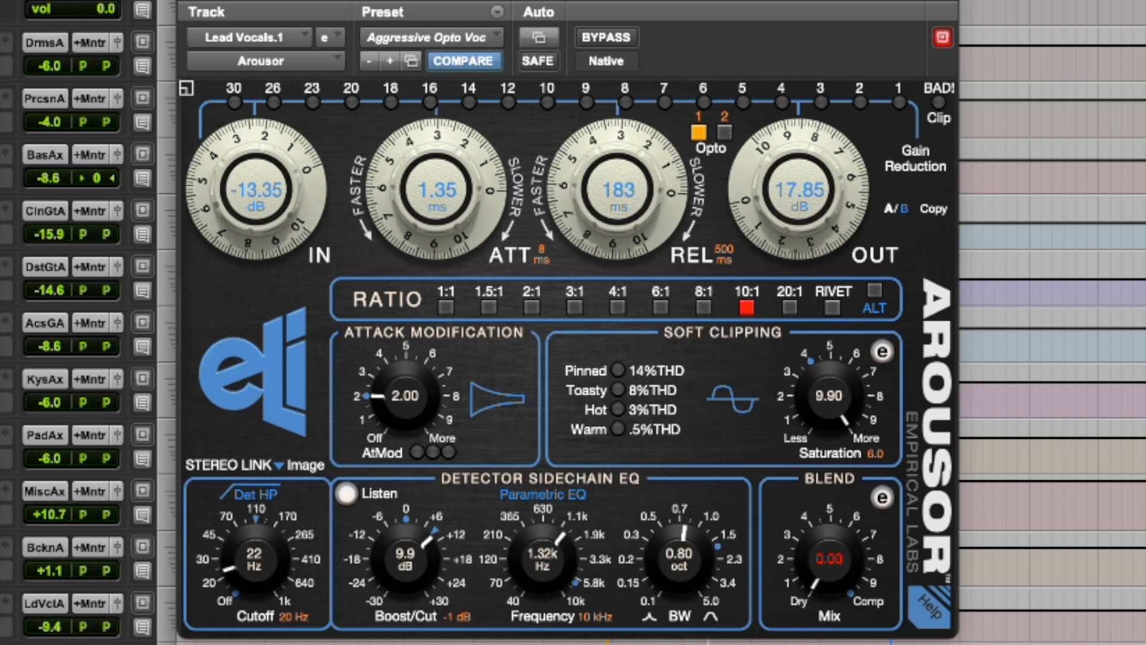
Set the Lead Vocals.1 compressor's Blend Mix to 7.83.
left_click_drag(814, 590, 825, 406)
left_click_drag(818, 563, 780, 525)
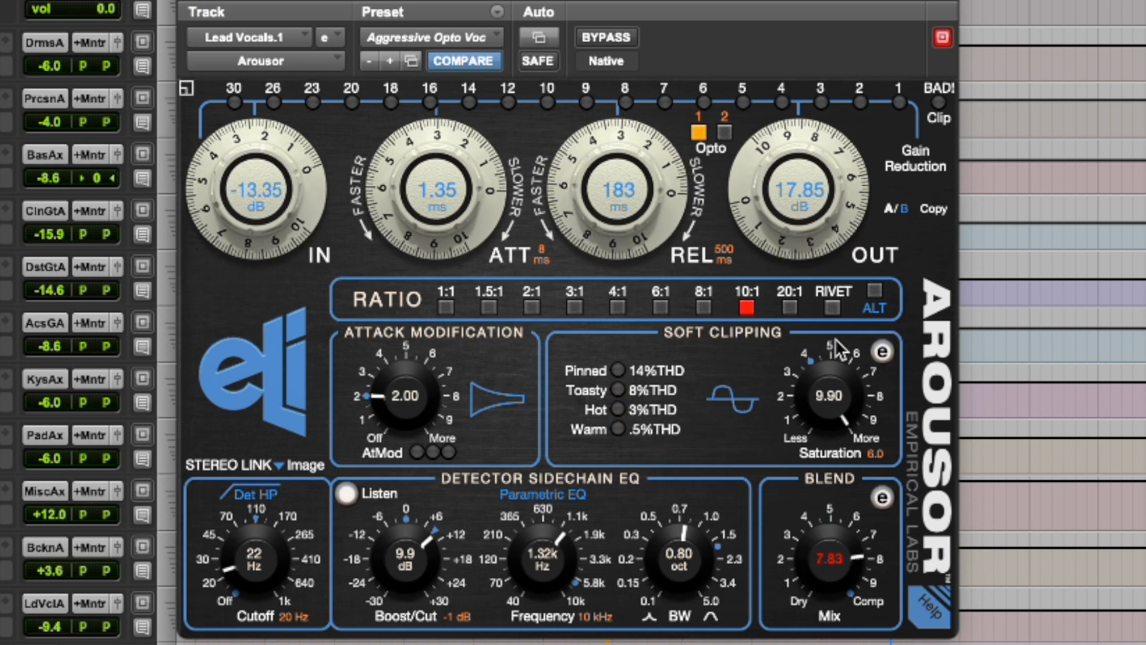
Bypass the Soft Clipping, Attack Modification, Detector Sidechain EQ and Blend sections of the vocal compressor, and switch them all back on.
left_click(718, 335)
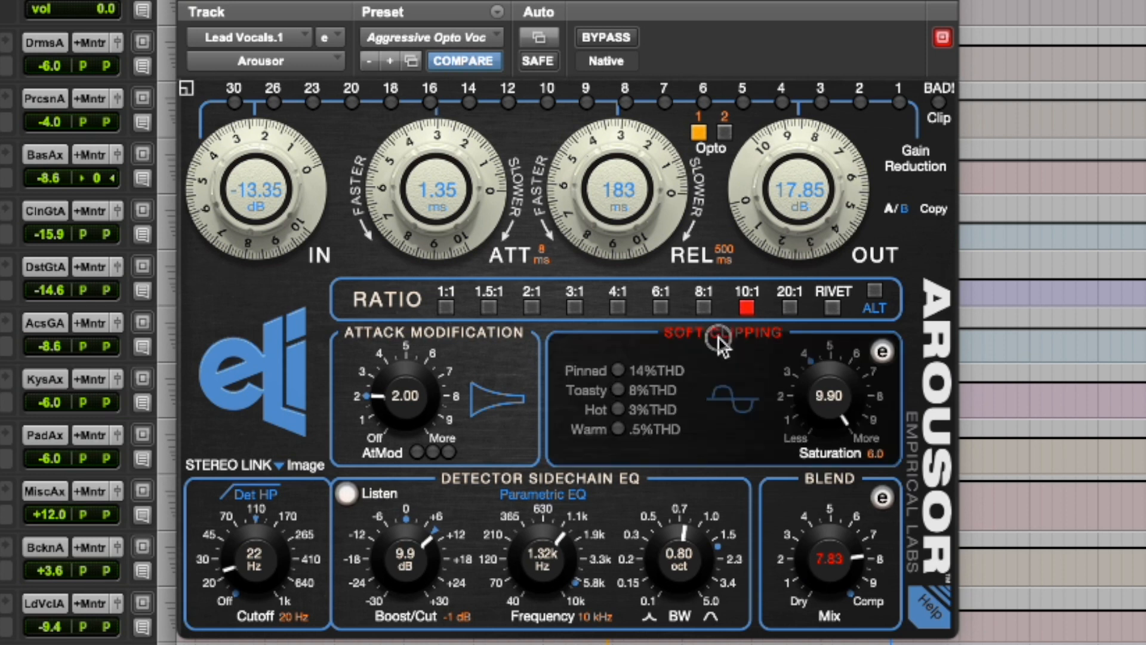
left_click(439, 336)
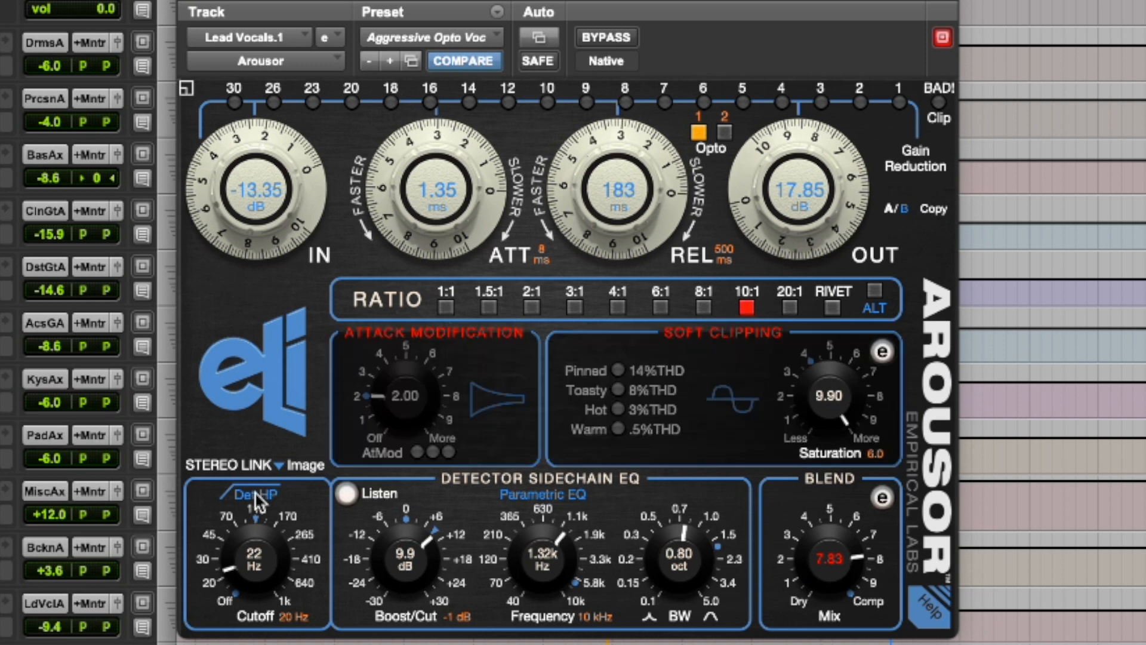
left_click(460, 483)
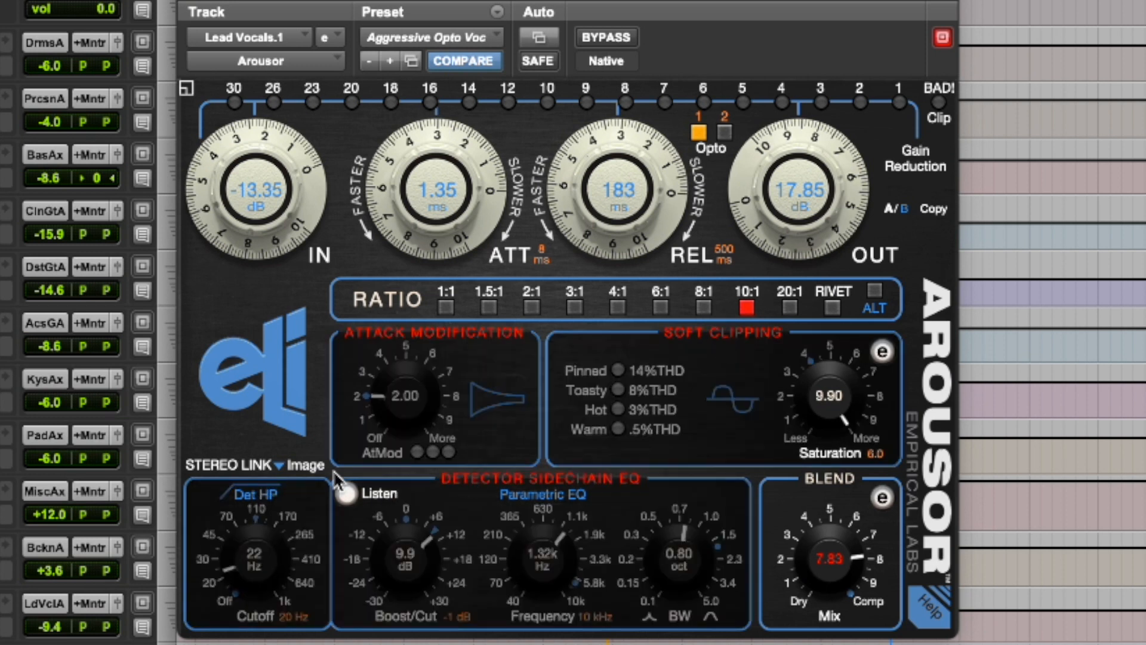
left_click(831, 478)
left_click(830, 478)
left_click(724, 333)
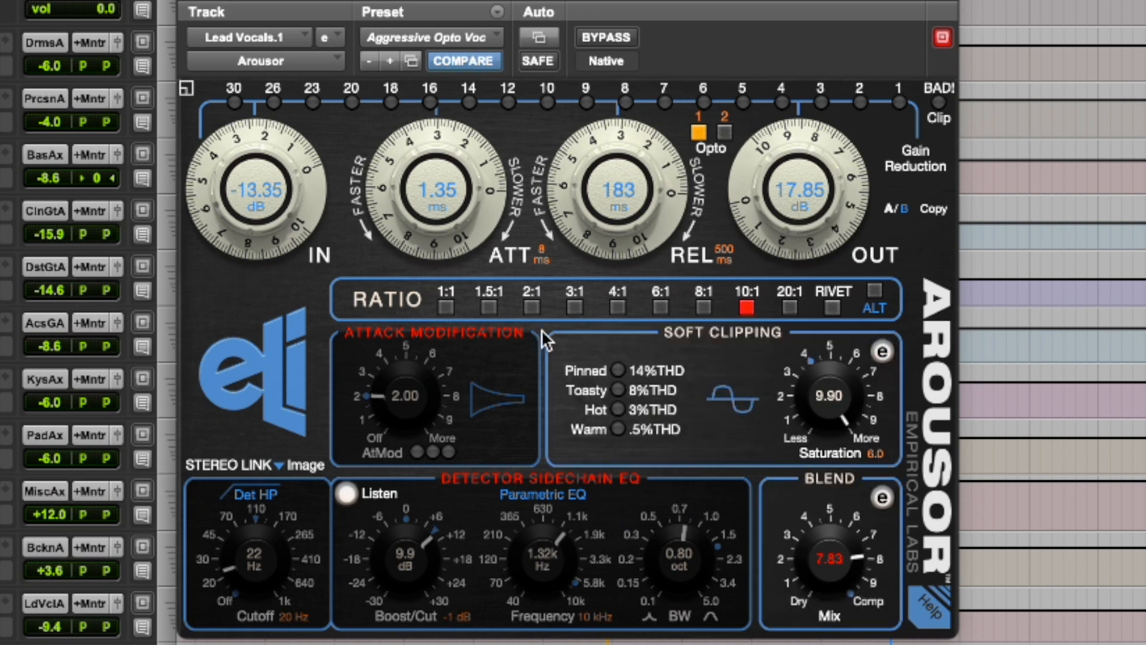
left_click(475, 340)
left_click(523, 478)
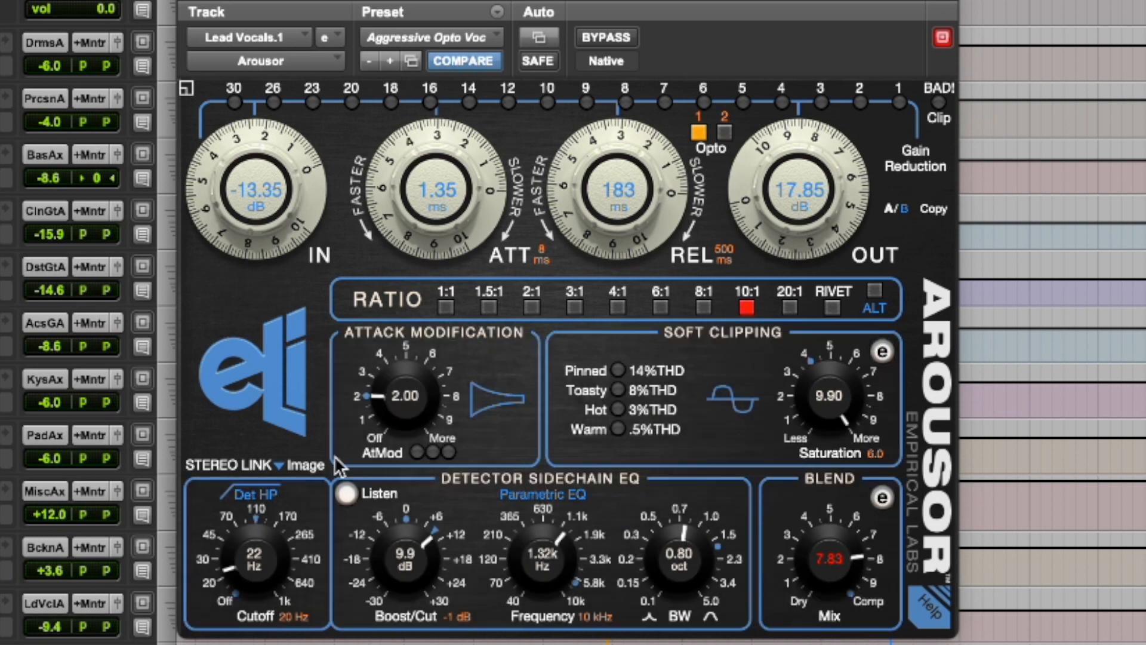